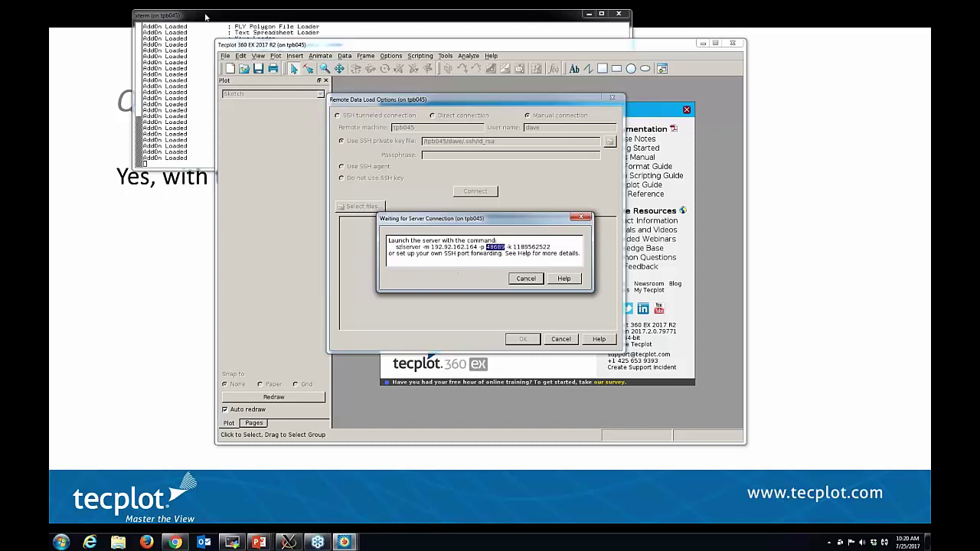
In xterm, enter an ssh -A command forwarding port 45678 to localhost:40689 to the first host's user@address.
left_click(205, 15)
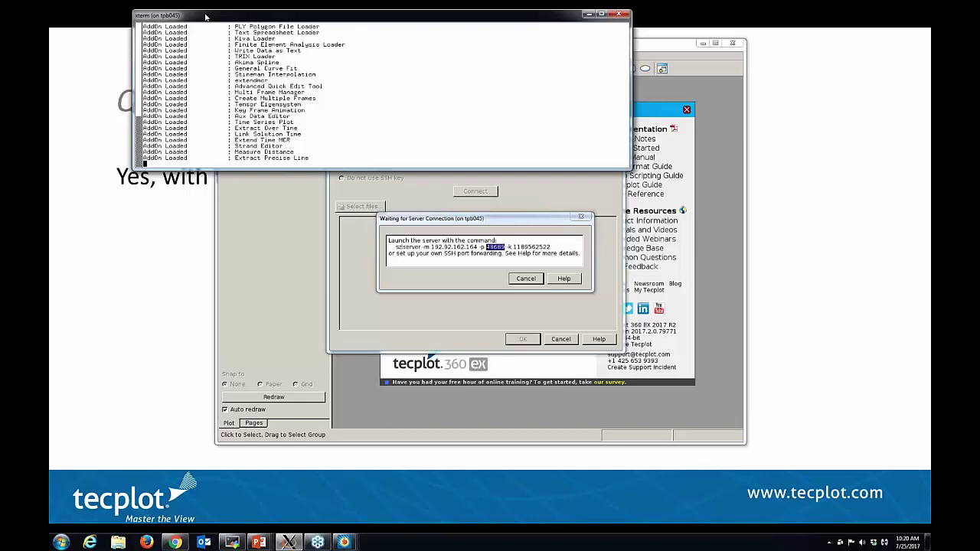
type("ssh ")
type("-A -")
type("F")
type(" 45678")
type(":")
type("localhost")
type(":40689")
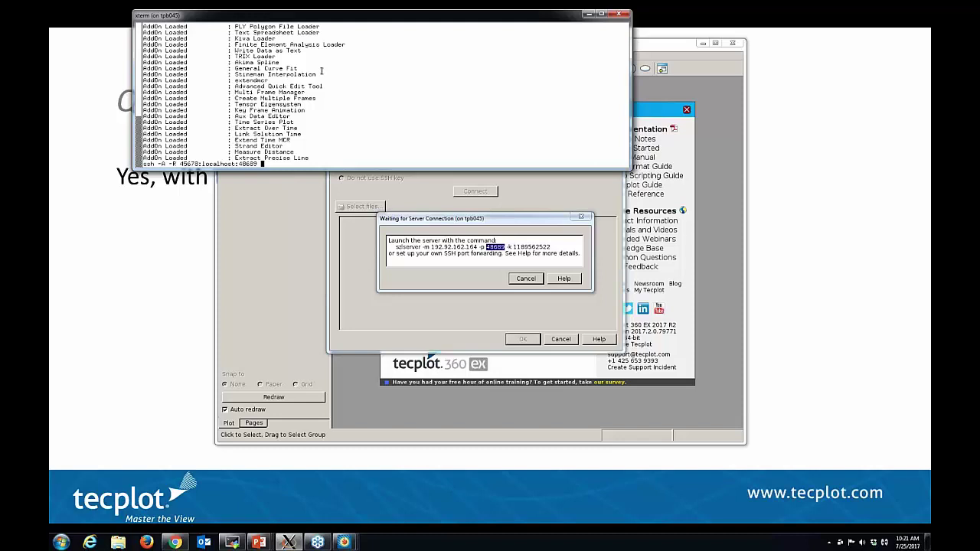
type("ec2-user@52.39.80.138")
Log into the Amazon Linux host with the verification code, then type ssh -A -R 45678:localhost:45678.
key("Return")
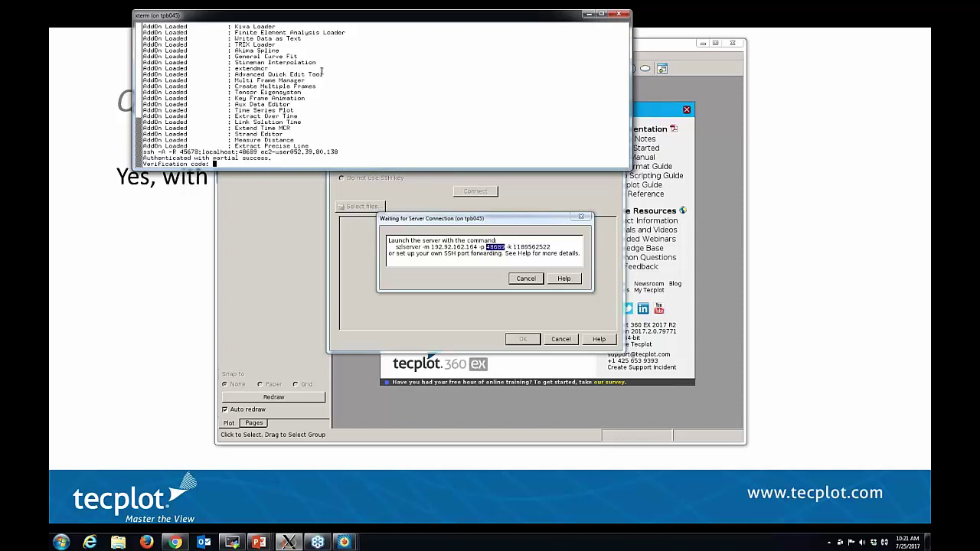
key("Return")
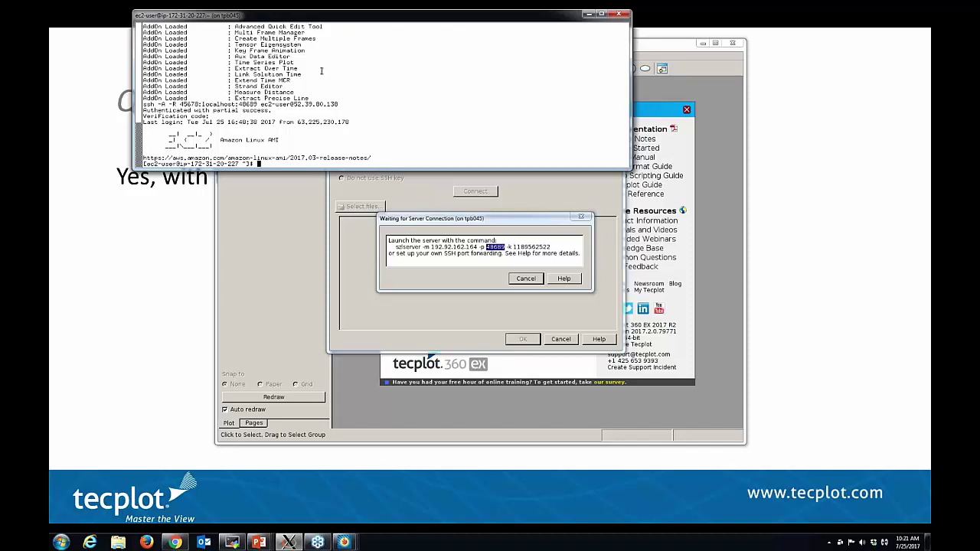
type("ssh -A")
type("-R")
type("45678:localhost:45678")
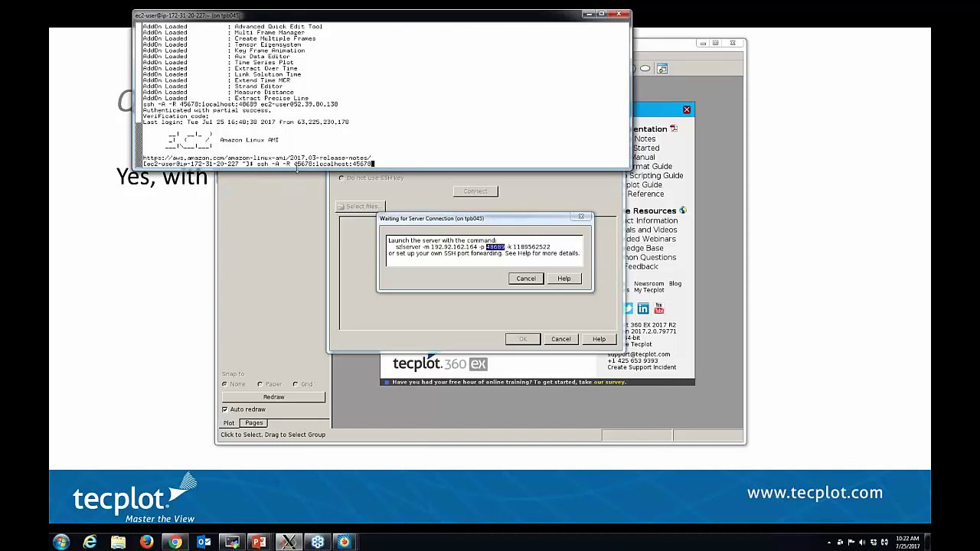
Fix the port's final digit, add the second host's user@address, and connect to the SUSE server.
key("BackSpace")
type("8 ec2-user@52.35.147.24")
key("Return")
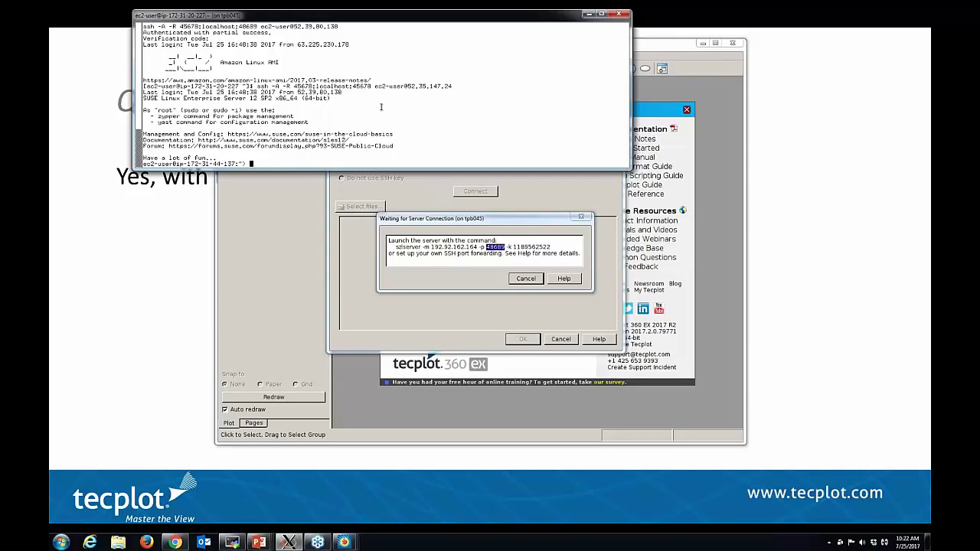
Locate szlserver, then run szlserver -m localhost -p 45678 with the key pasted from Tecplot's dialog.
type("which szlserver")
key("Return")
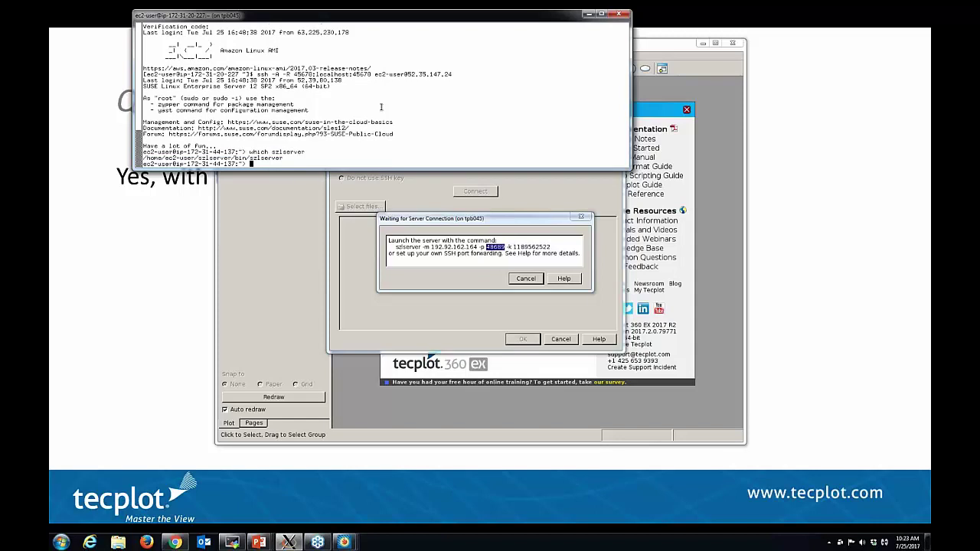
type("szlserver -m localhost -p 45678")
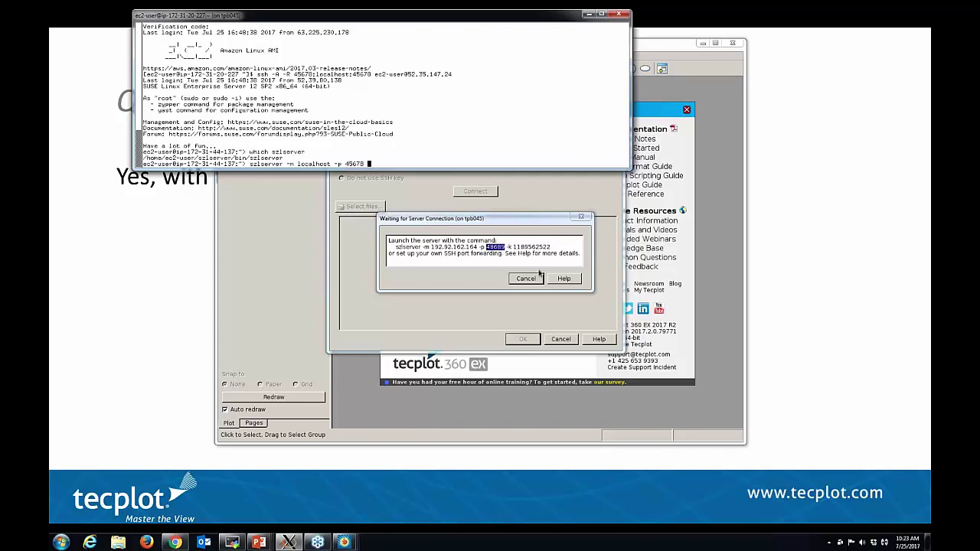
left_click_drag(508, 250, 557, 250)
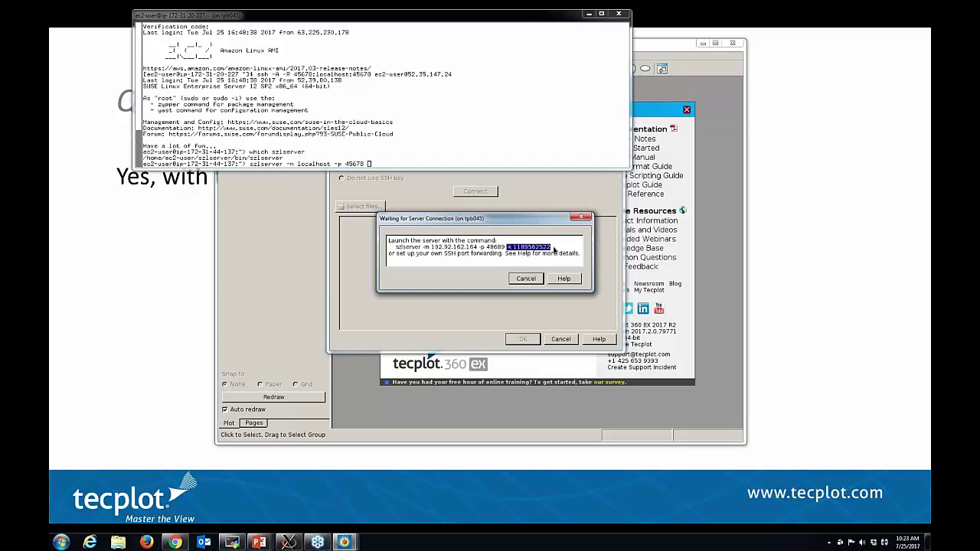
left_click(458, 109)
right_click(458, 109)
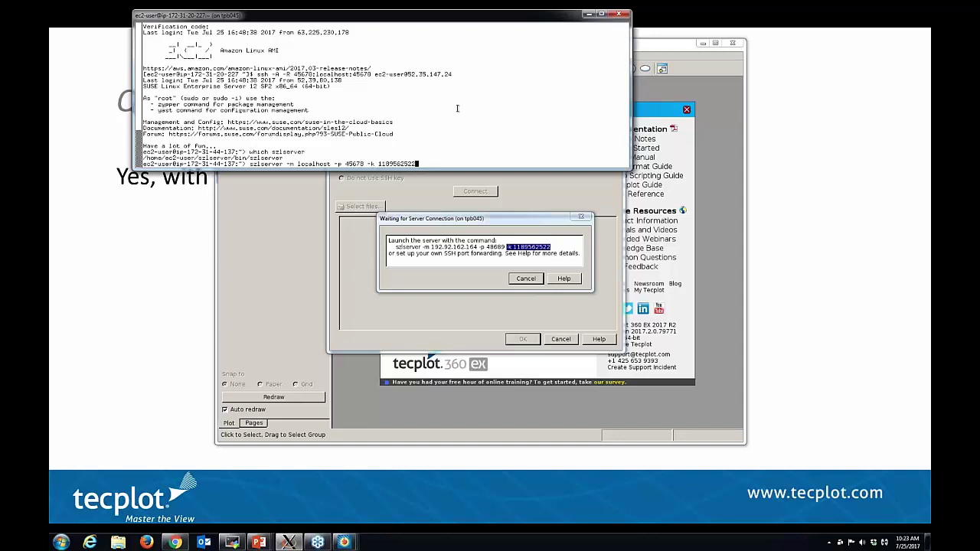
key("Return")
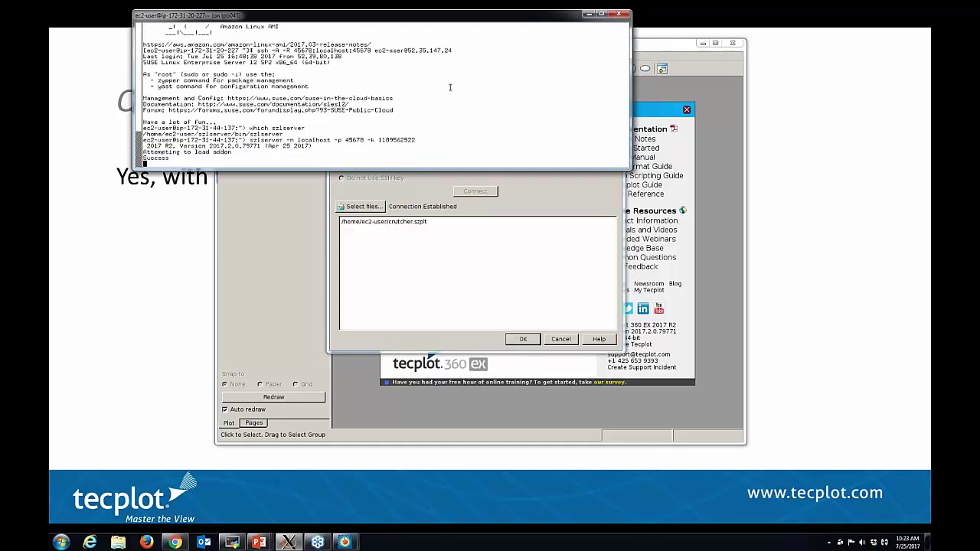
Browse the remote /home/ec2-user folder, then confirm Remote Data Load Options to load crutcher.szplt.
left_click(403, 346)
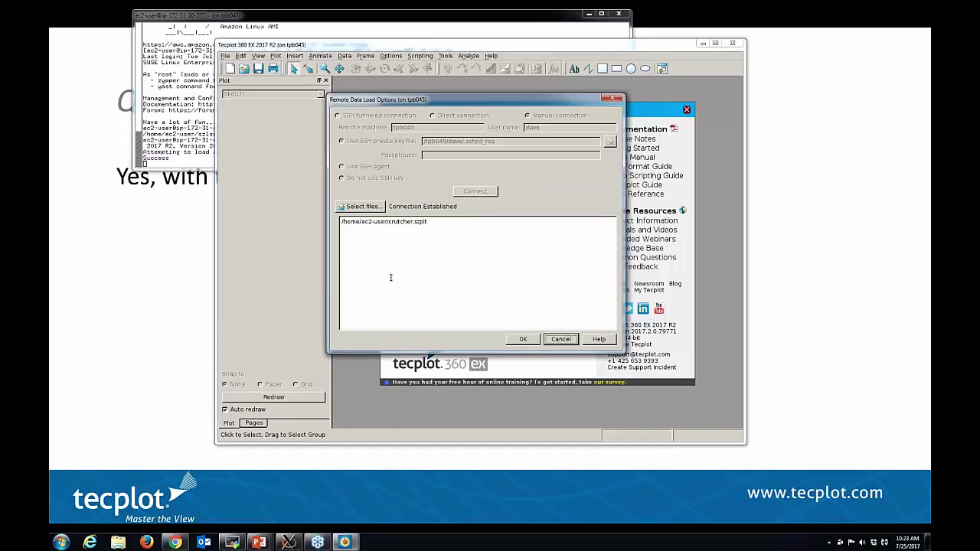
left_click(363, 207)
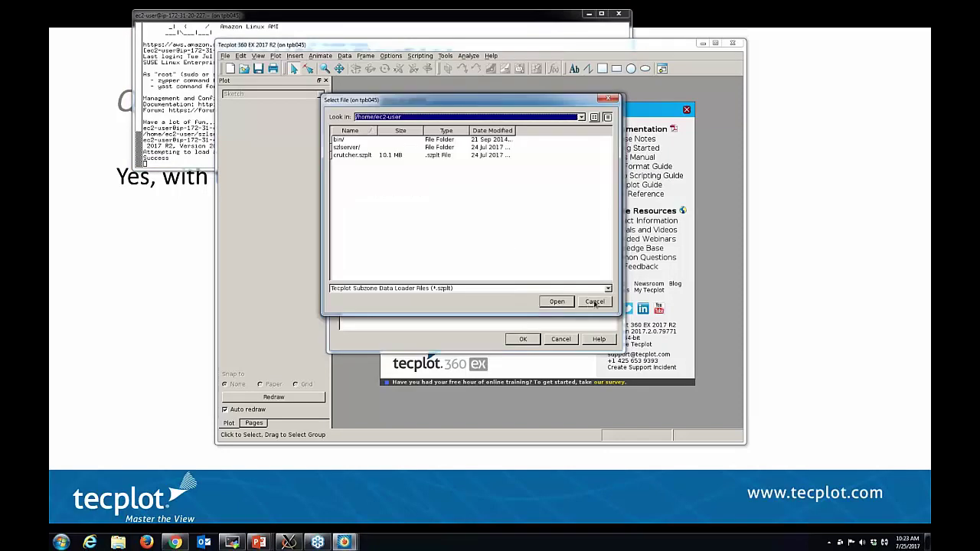
left_click(557, 301)
left_click(524, 340)
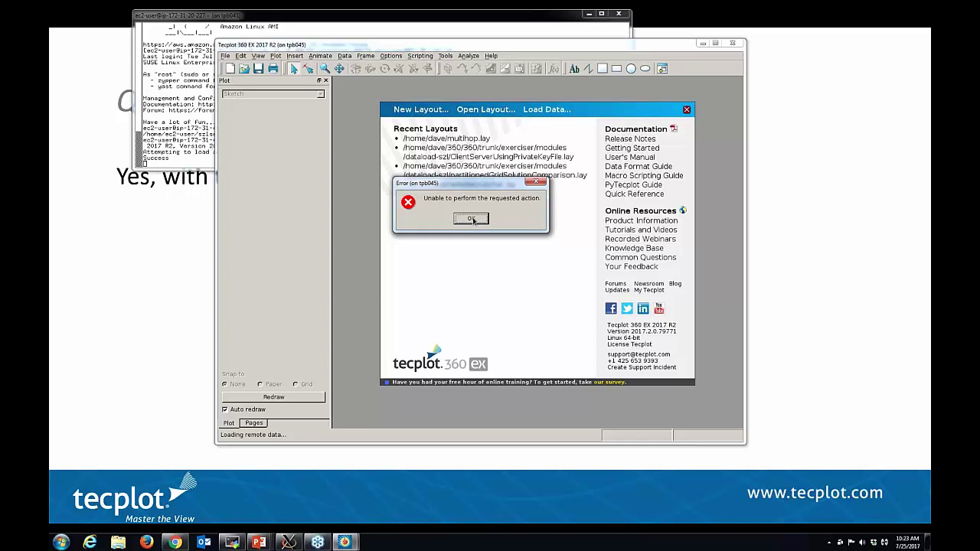
Dismiss the error, switch the plot type to 3D Cartesian, then return to the PowerPoint slide.
left_click(473, 220)
left_click(254, 93)
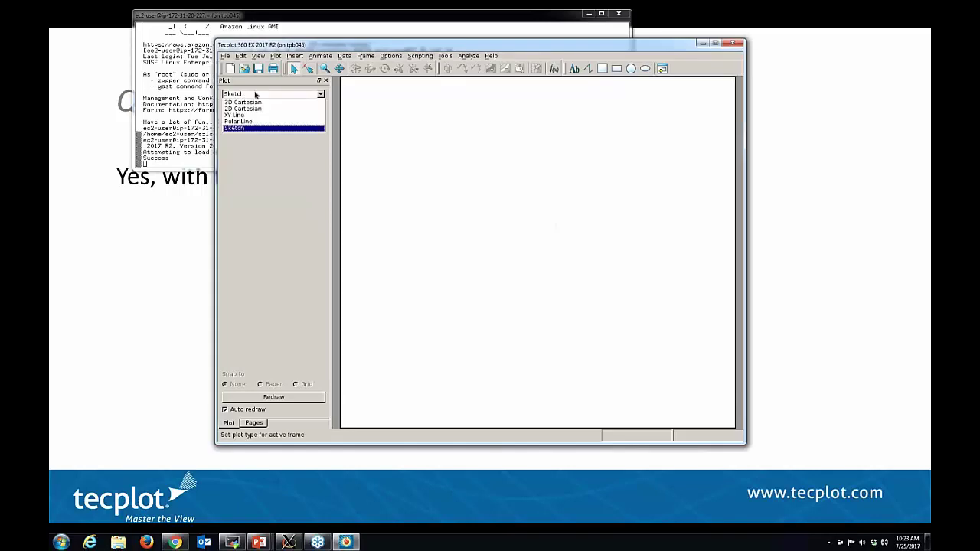
left_click(249, 101)
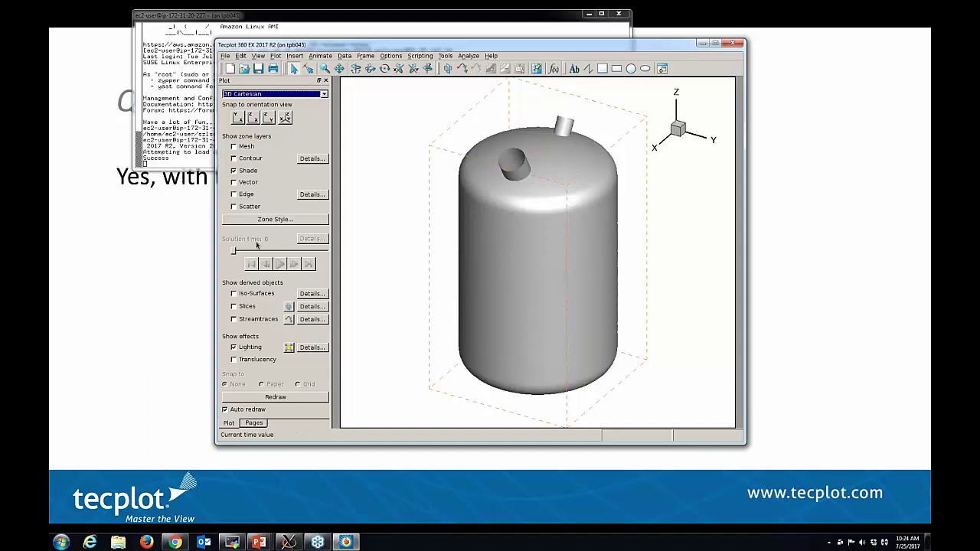
key("alt+Tab")
left_click(84, 129)
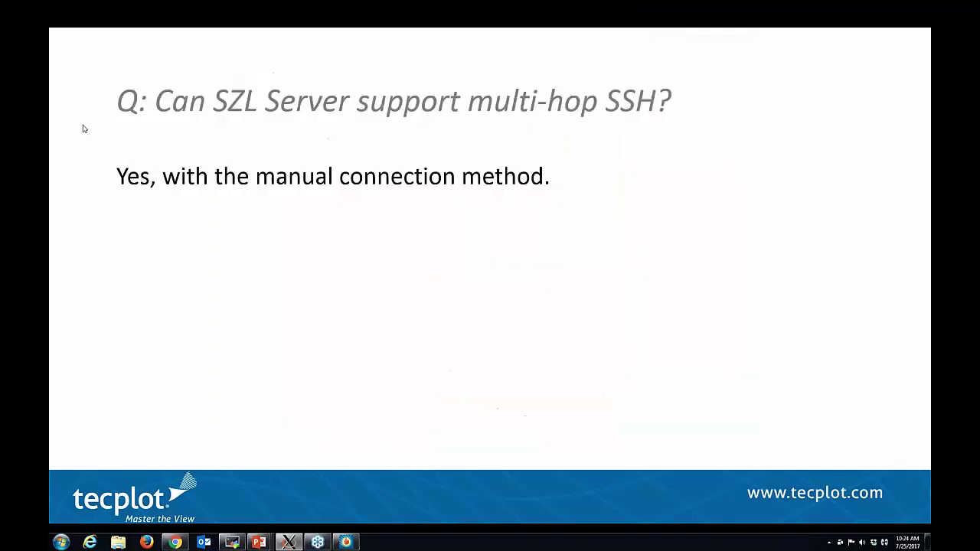